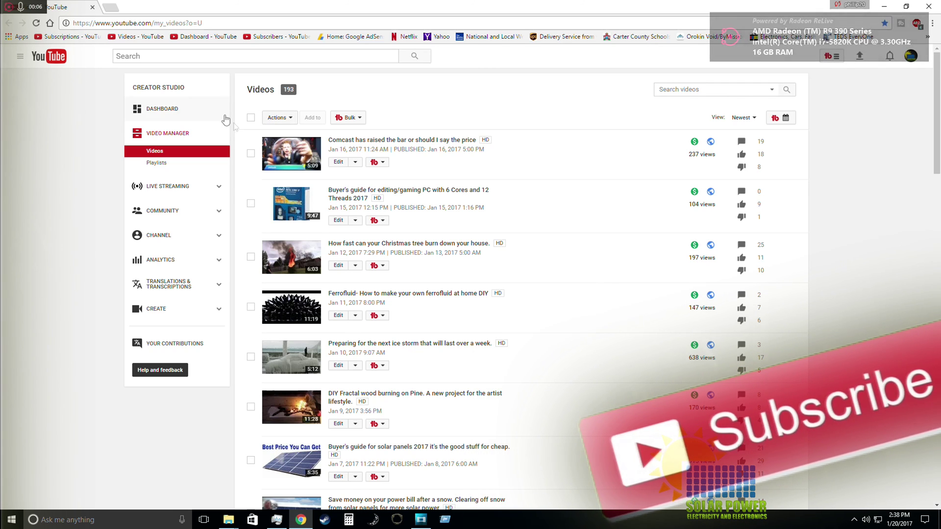
Search Google for 'ramdisk' and pick the 'ramdisk amd' suggestion
left_click(183, 23)
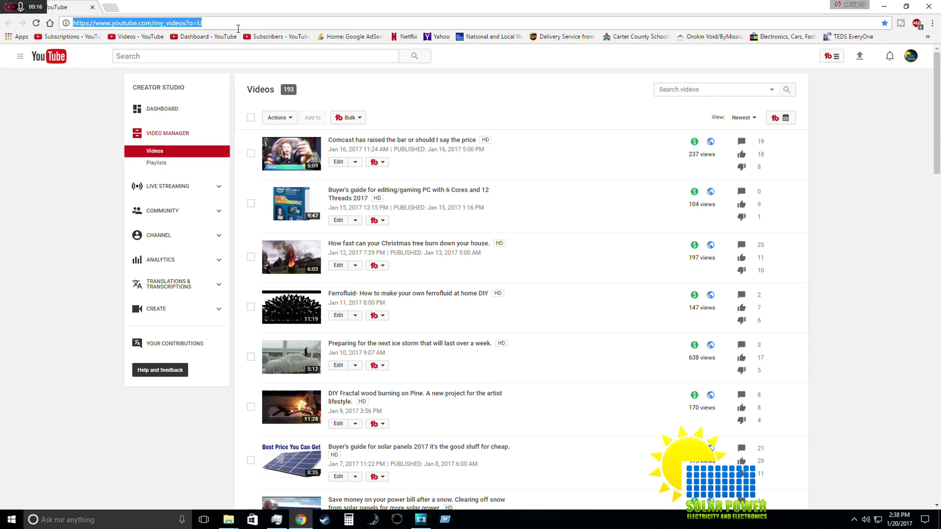
type("ram")
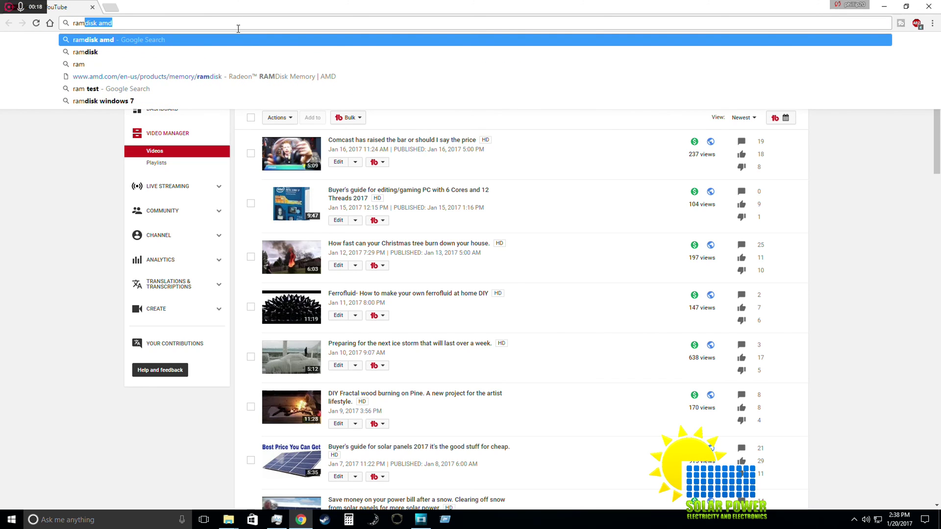
type("disk%20amd")
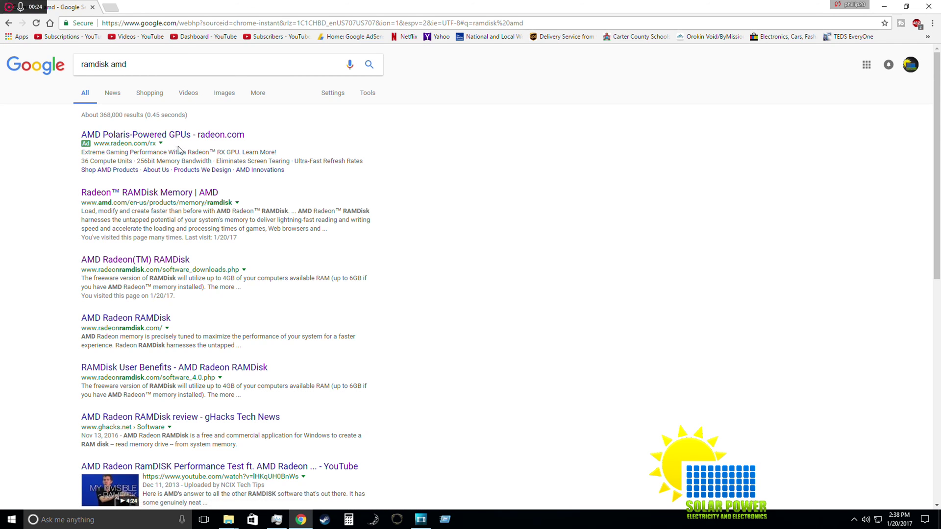
Download the freeware Radeon RAMDisk installer (Radeon_RAMDisk_4_4_0_RC36.msi) from the RAMDisk downloads page
left_click(142, 195)
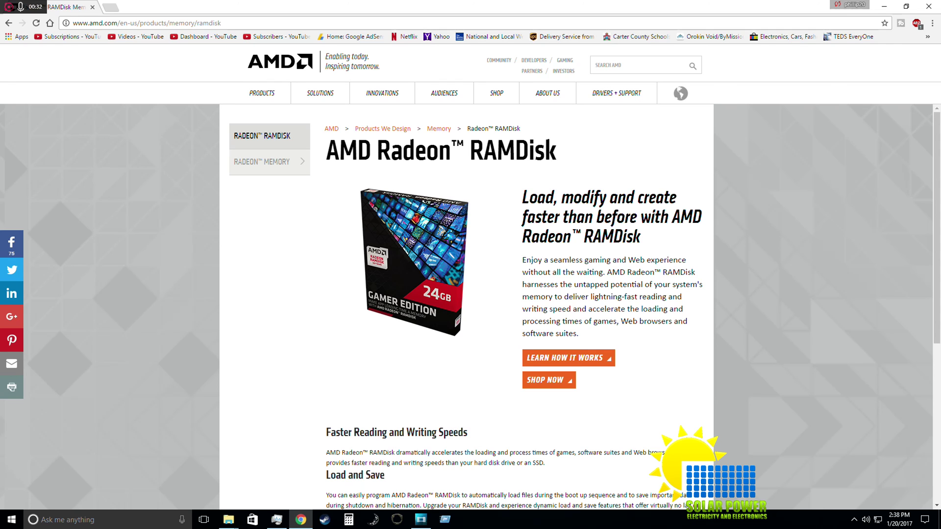
left_click(548, 380)
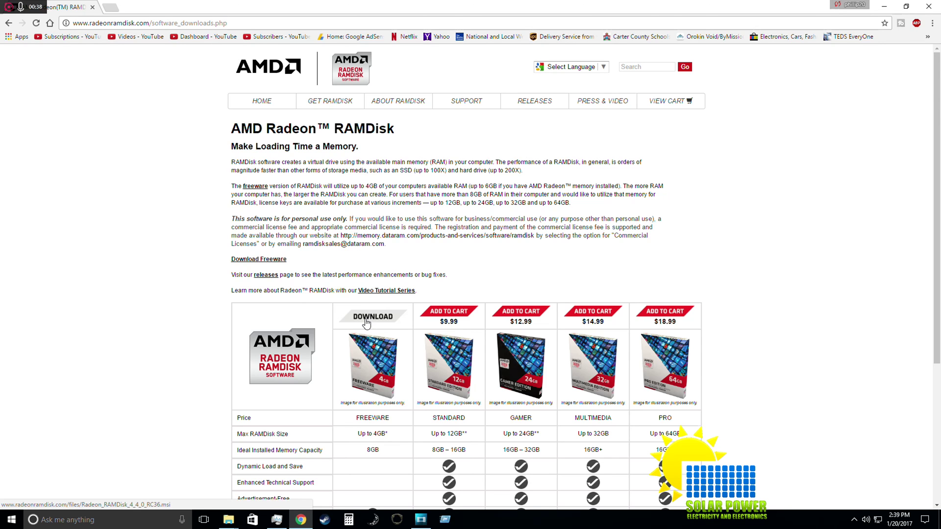
scroll(365, 322, "down", 2)
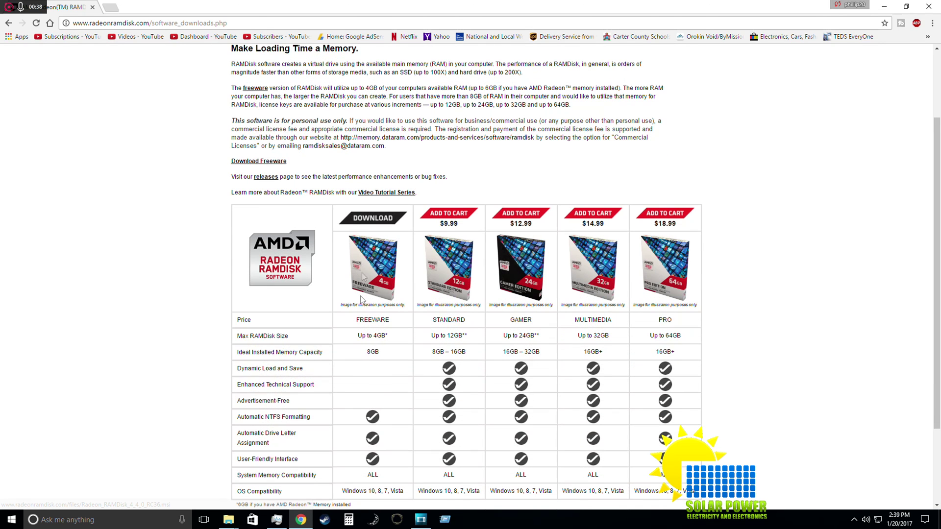
left_click(358, 224)
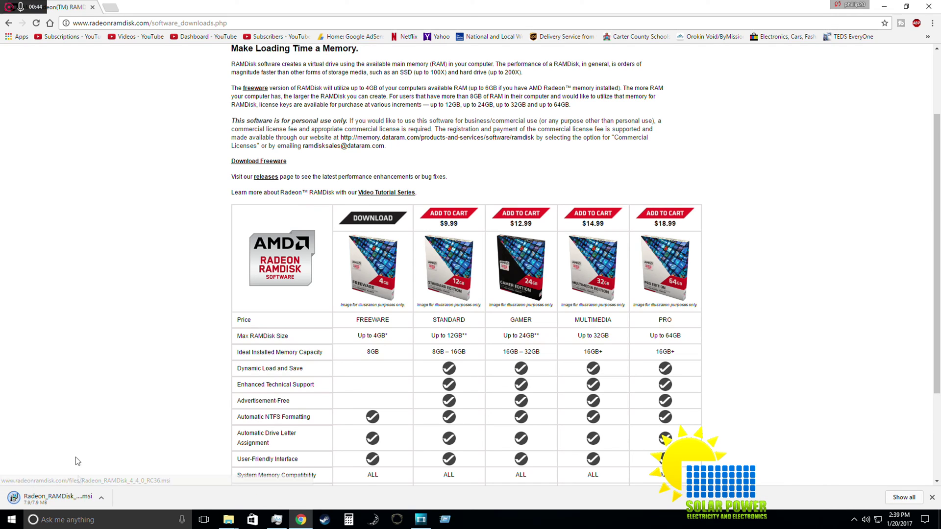
right_click(46, 499)
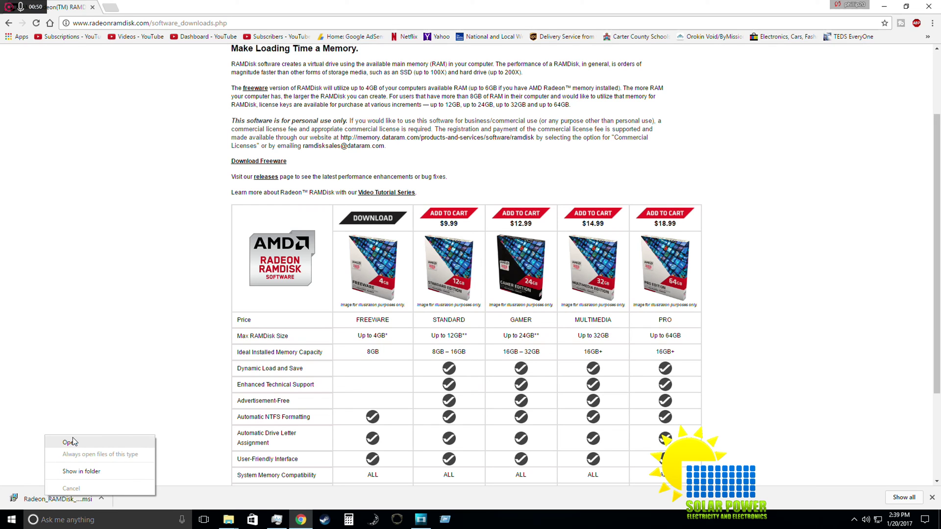
Run the downloaded installer, cancel and close its setup wizard, then minimize Chrome to the desktop
left_click(73, 442)
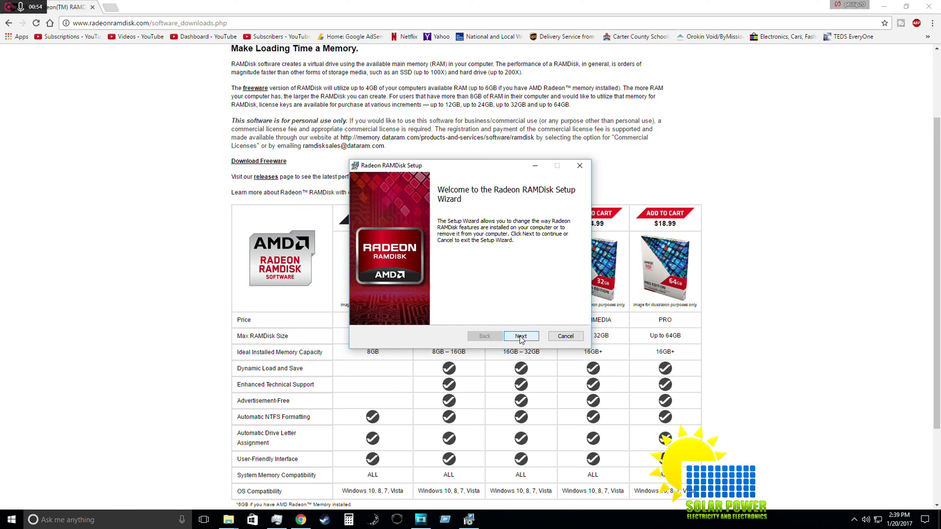
left_click(561, 338)
left_click(445, 279)
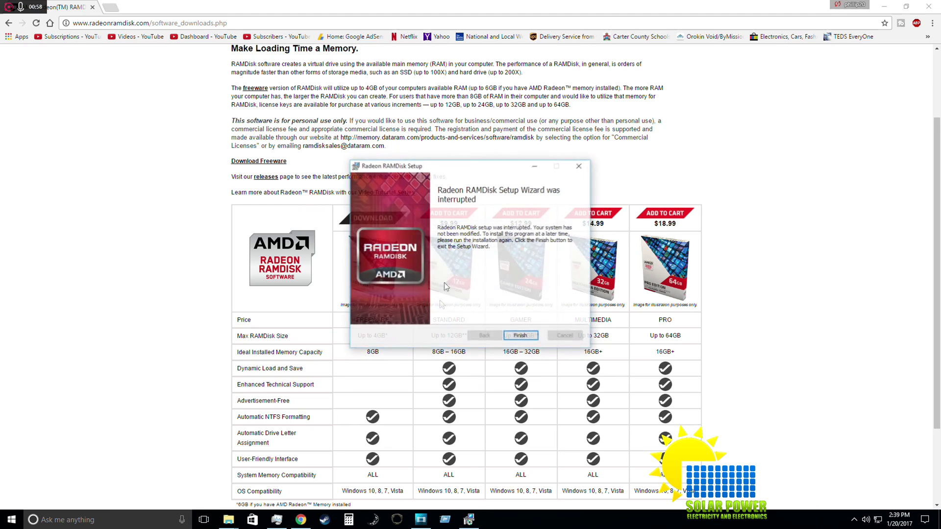
left_click(528, 335)
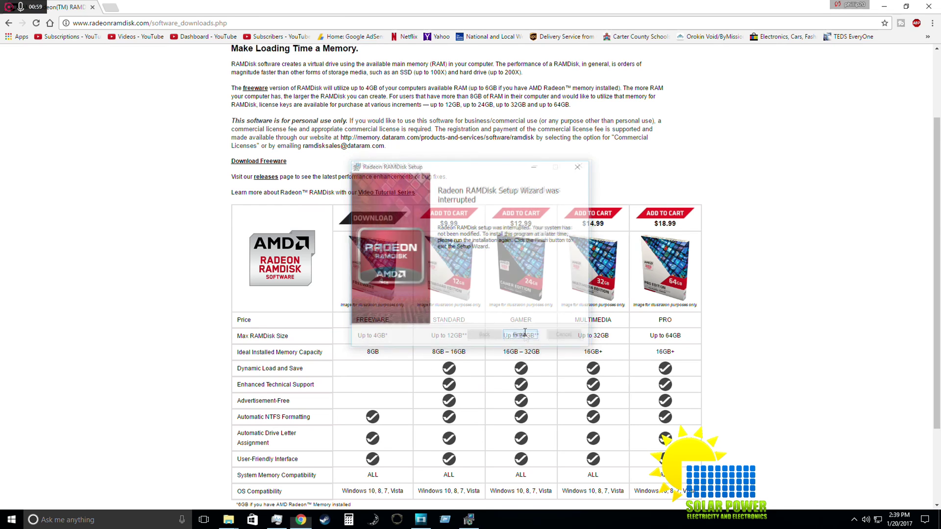
left_click(883, 6)
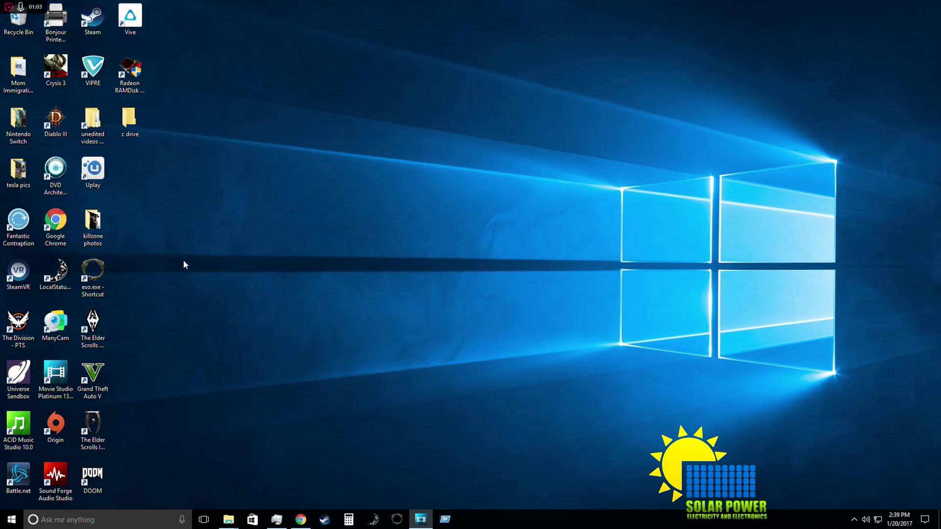
Launch Radeon RAMDisk from its desktop shortcut, approving the admin prompt, to view the 4092 MB Z: disk
double_click(122, 68)
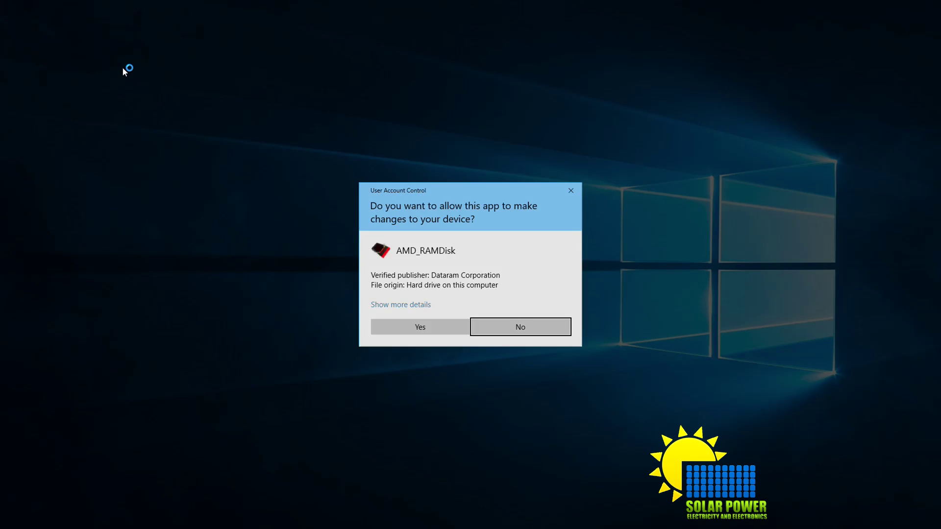
left_click(426, 328)
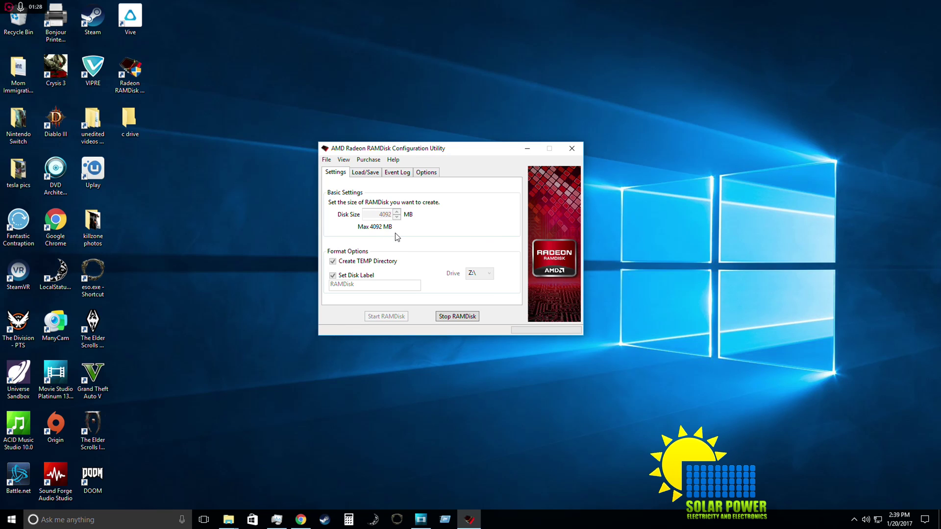
Show Task Manager's memory performance (13.0/15.9 GB, Disk 3 Z:) and move the Movie Studio window aside
left_click(277, 519)
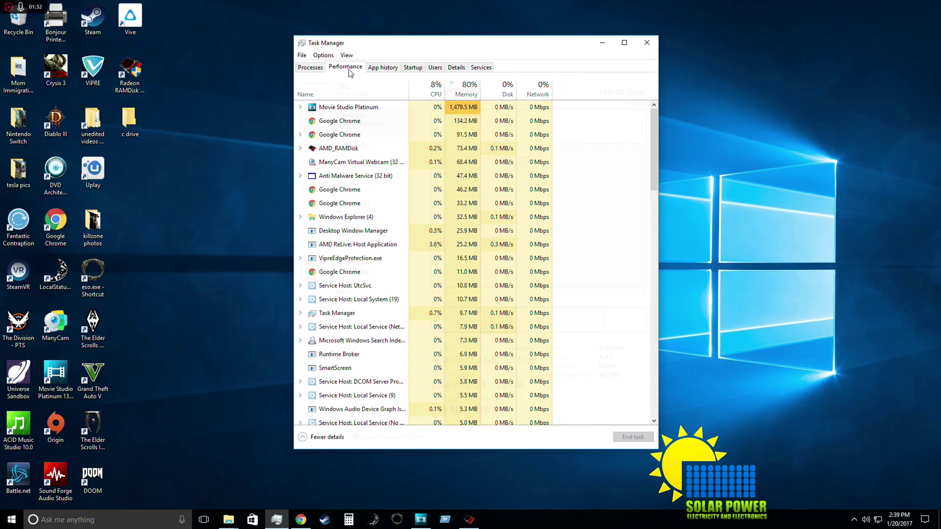
left_click(345, 67)
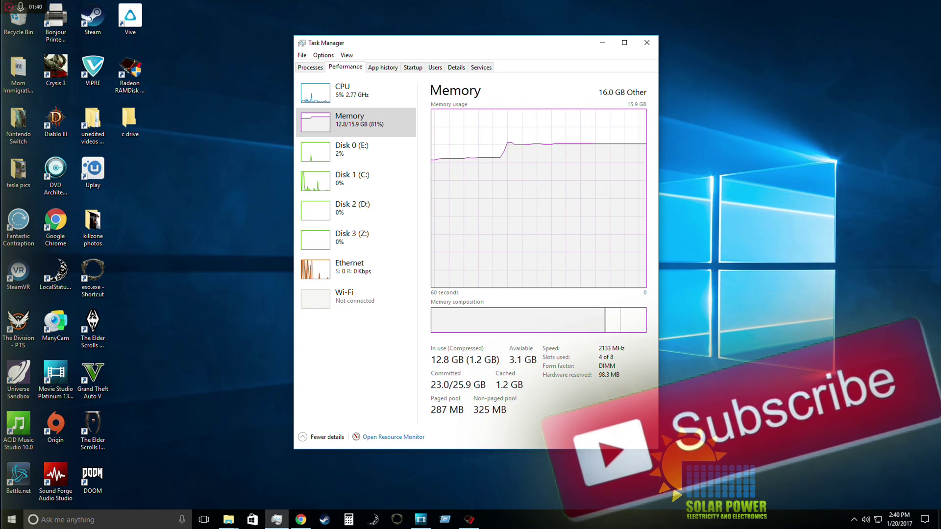
key("alt+Tab")
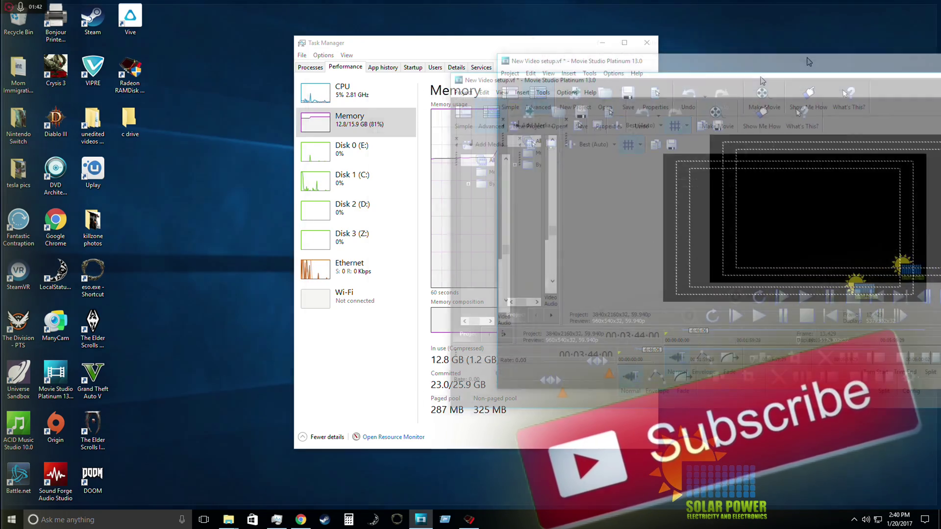
left_click_drag(798, 66, 469, 183)
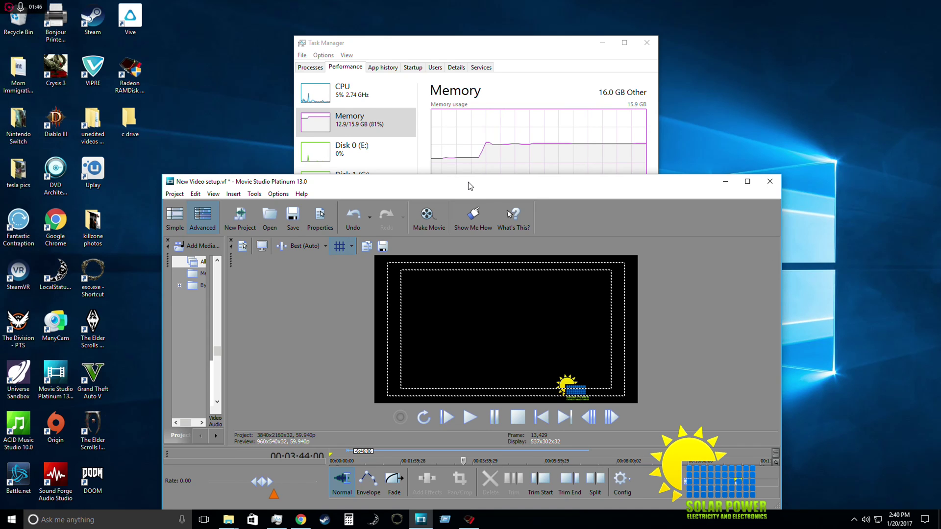
left_click_drag(455, 188, 940, 172)
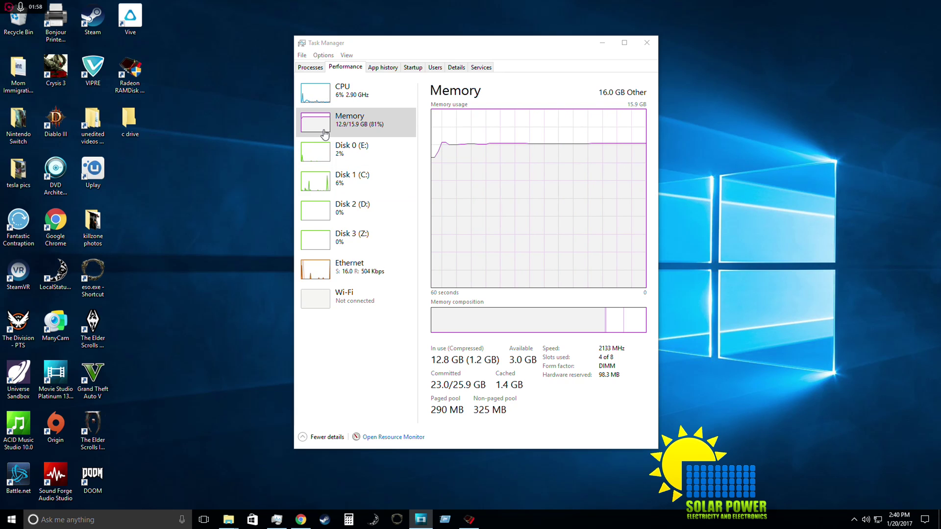
left_click(468, 519)
left_click_drag(426, 153, 124, 123)
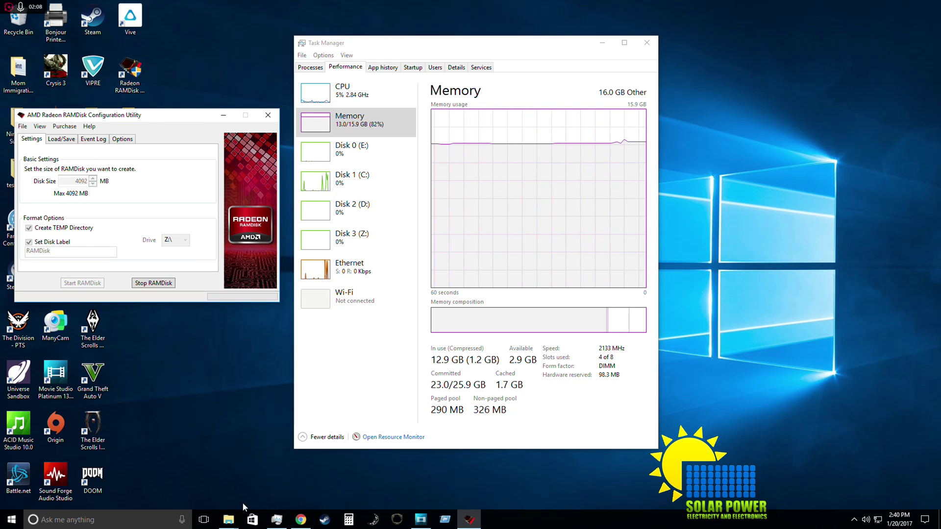
left_click(228, 519)
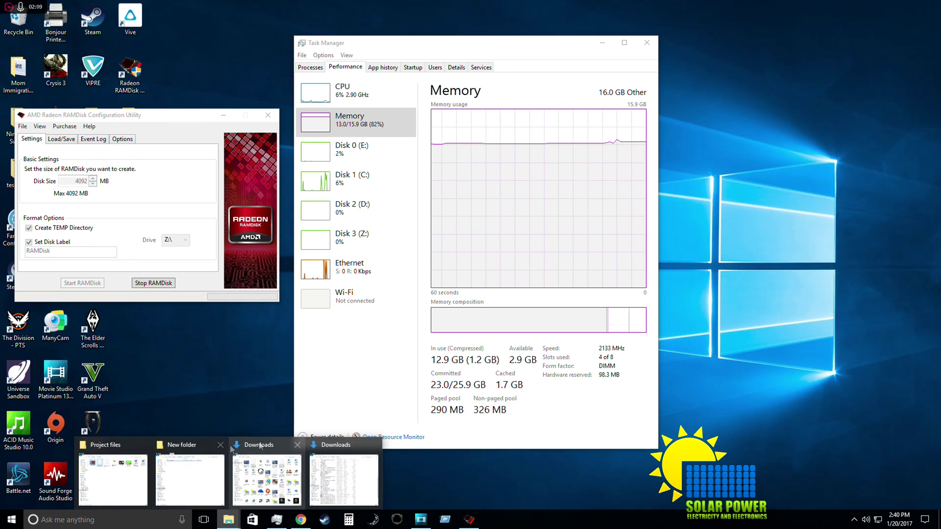
left_click(140, 451)
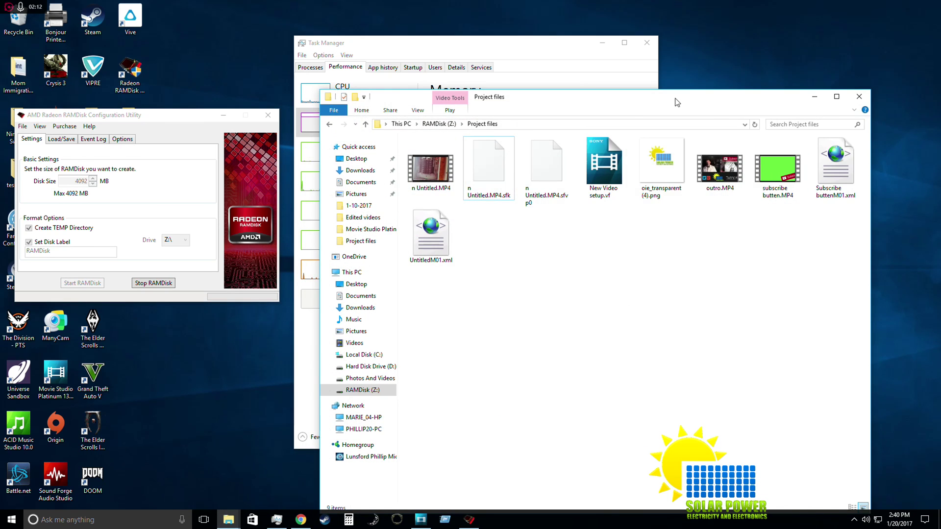
left_click_drag(677, 102, 614, 91)
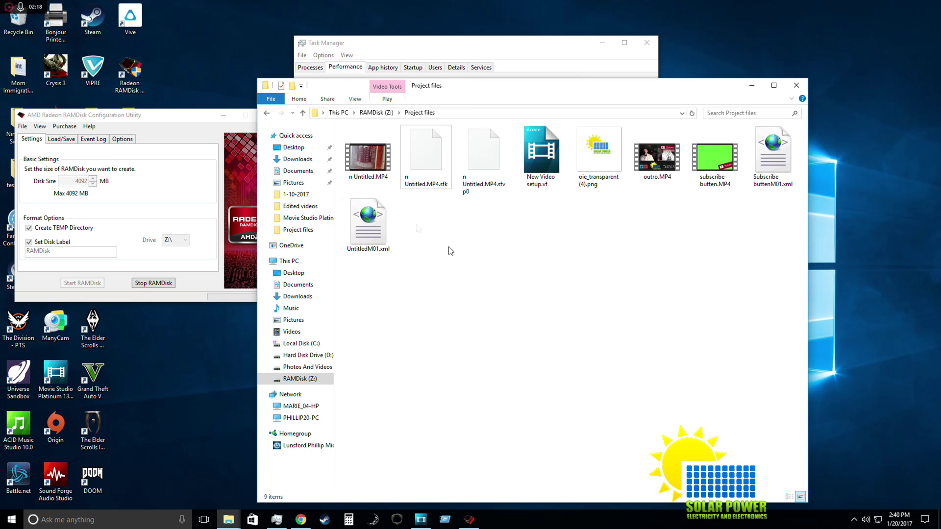
left_click_drag(518, 86, 497, 66)
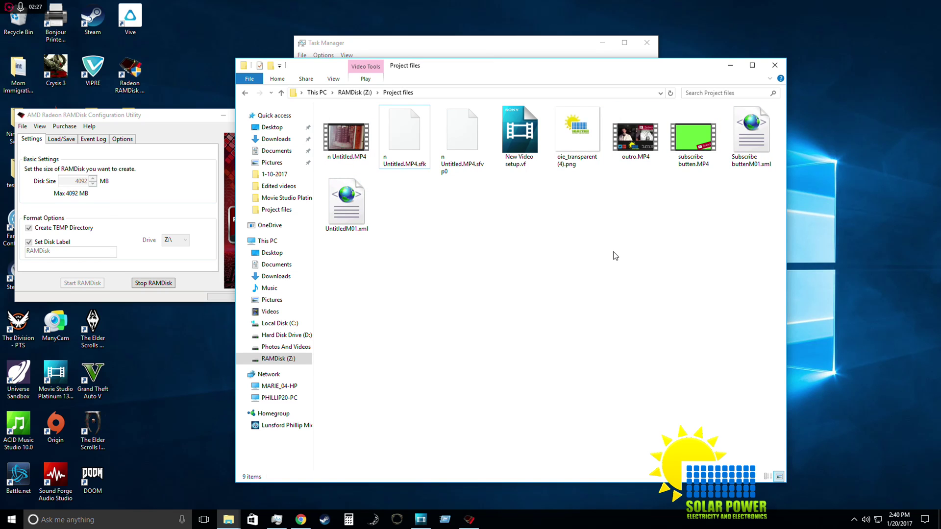
left_click_drag(495, 80, 540, 83)
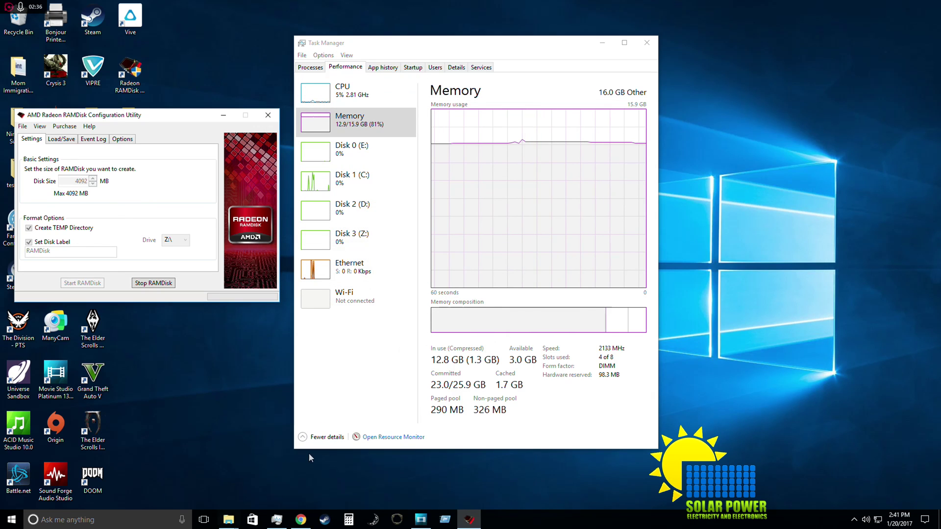
Bring back the Project files Explorer window and go up to the RAMDisk (Z:) root
left_click(228, 519)
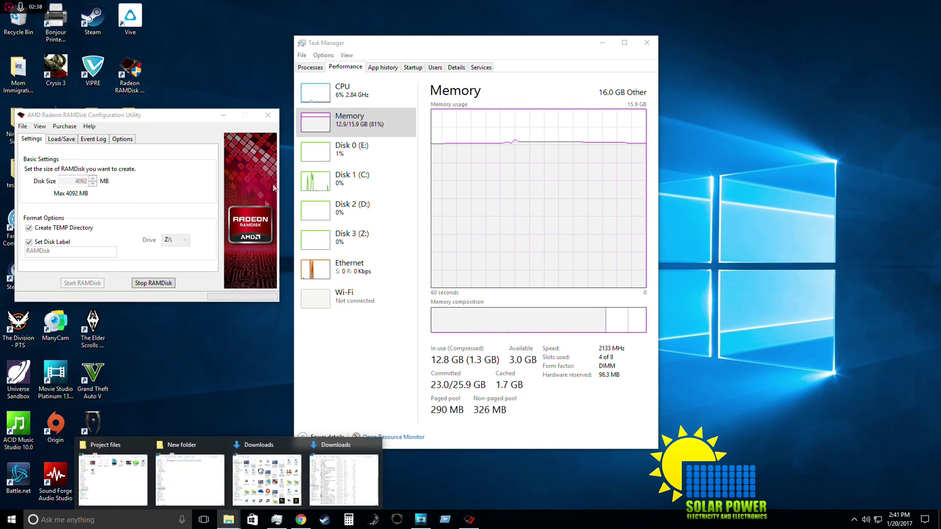
left_click(119, 455)
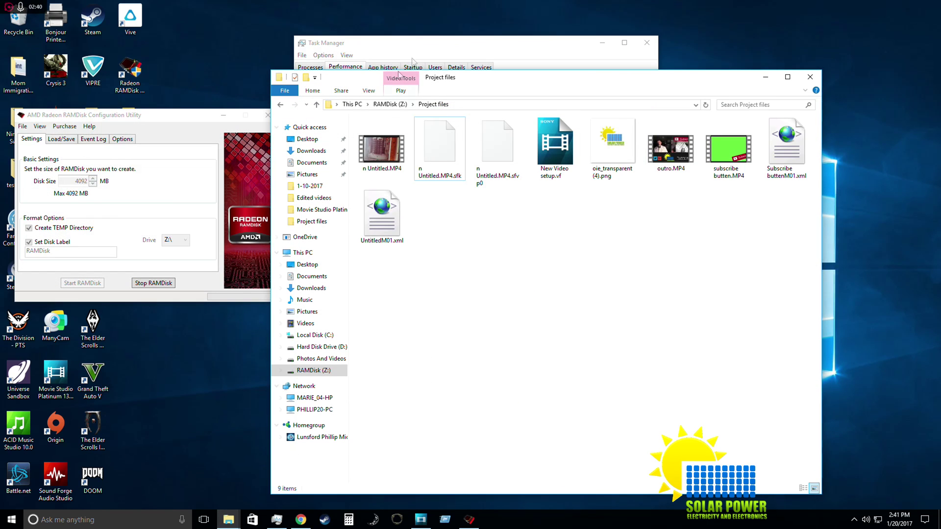
left_click(387, 105)
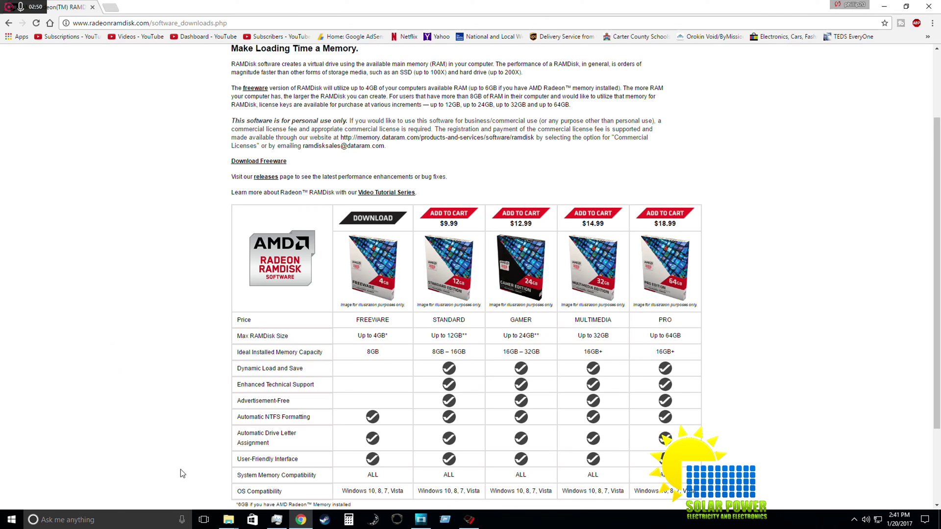
Check the RAMDisk window, then bring up the empty New folder window on Photos And Videos (E:)
left_click(471, 521)
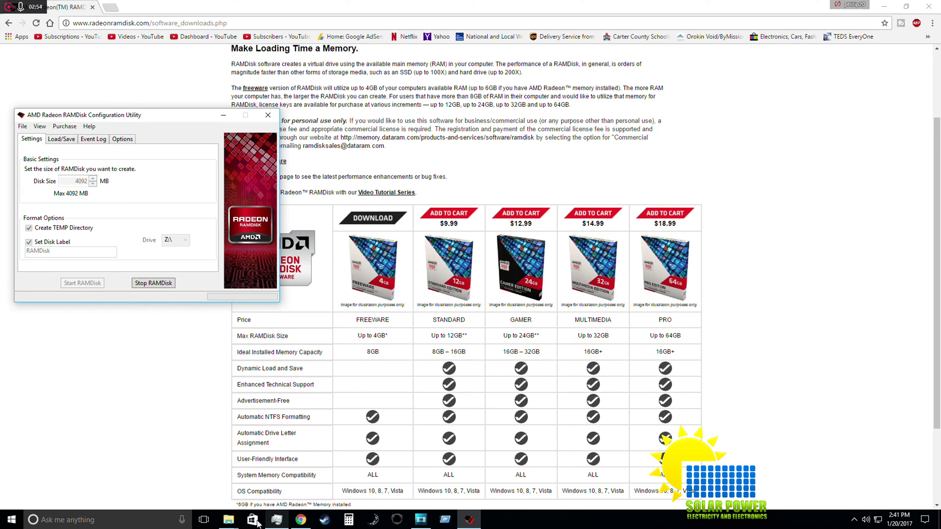
left_click(229, 519)
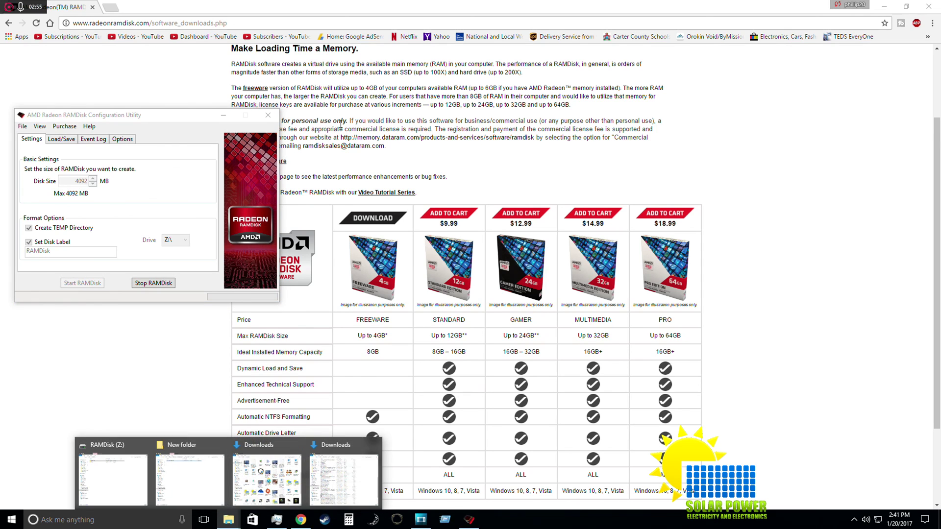
left_click(186, 447)
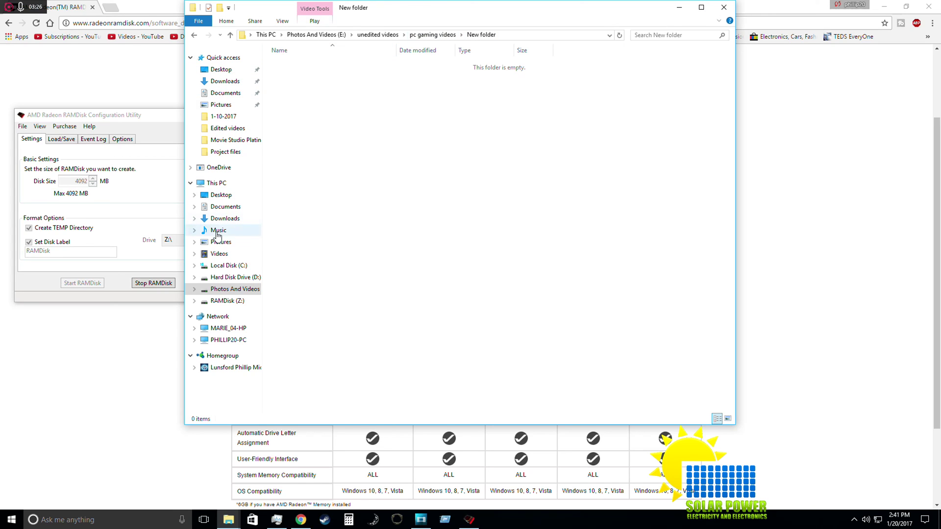
Go to the RAMDisk (Z:) drive and create a new folder at its root
left_click(222, 293)
left_click(224, 300)
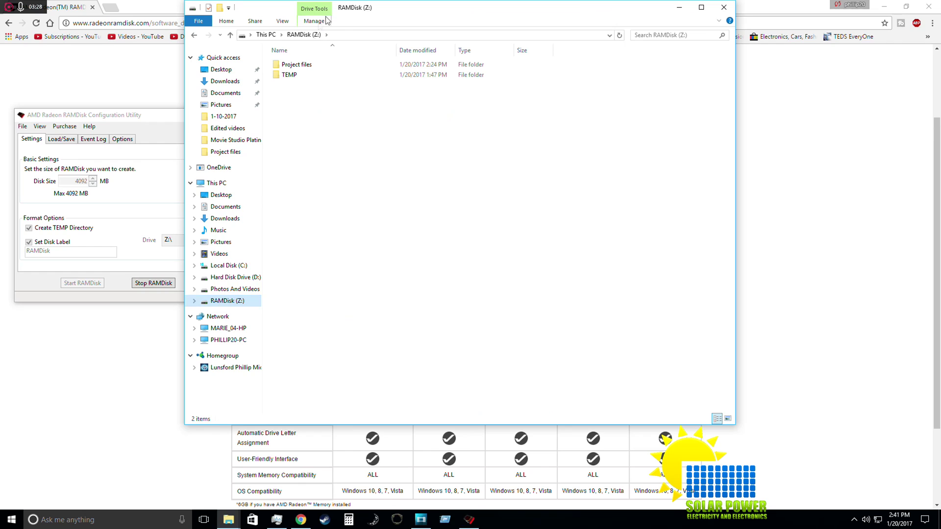
right_click(305, 119)
mouse_move(360, 249)
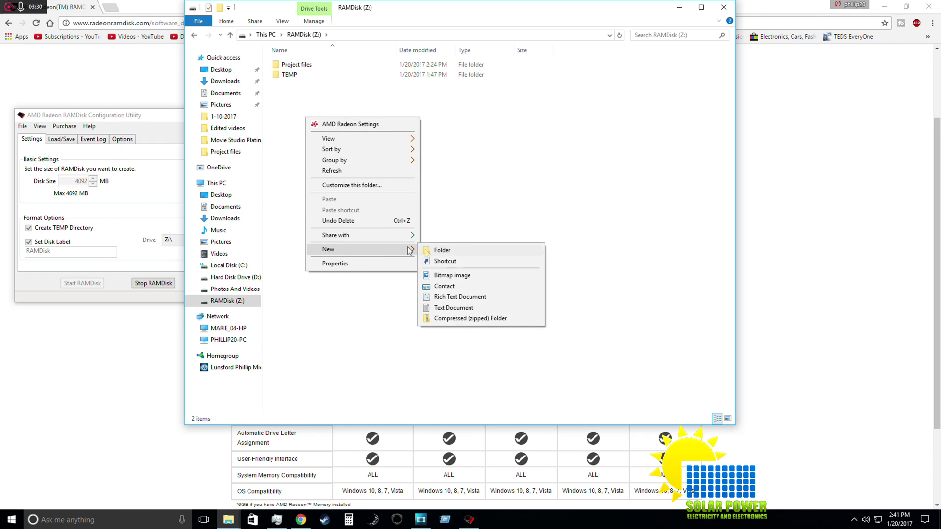
left_click(433, 250)
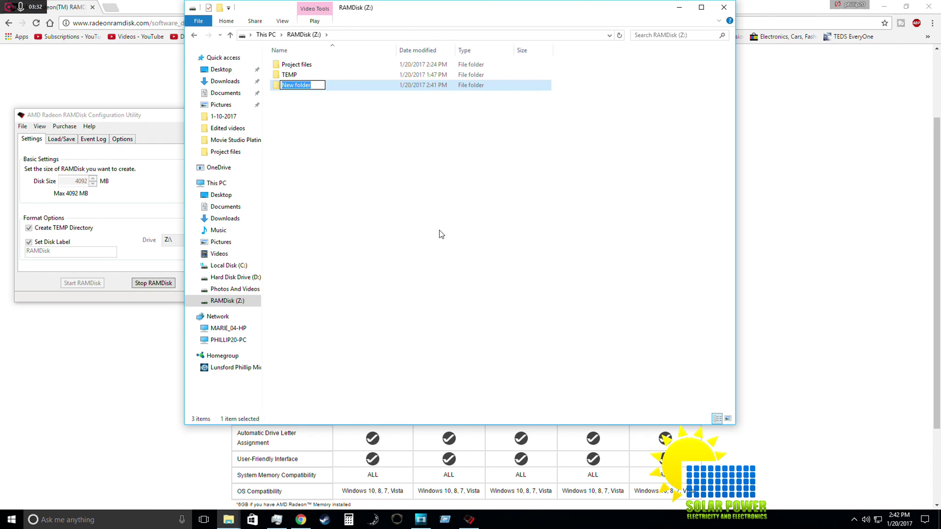
Name the new folder 'Progam Files' with a capital P and F
type("progam files")
key("BackSpace")
type("P")
key("BackSpace")
type("Files")
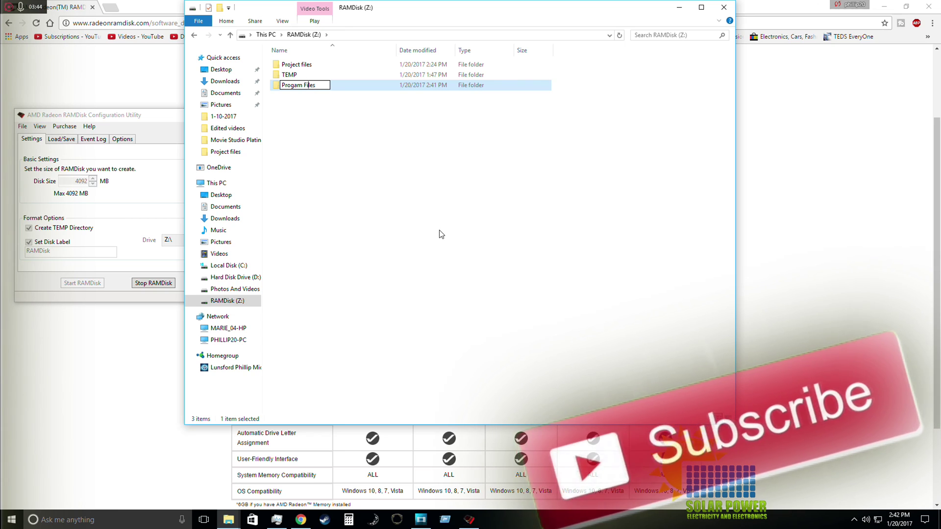
key("End")
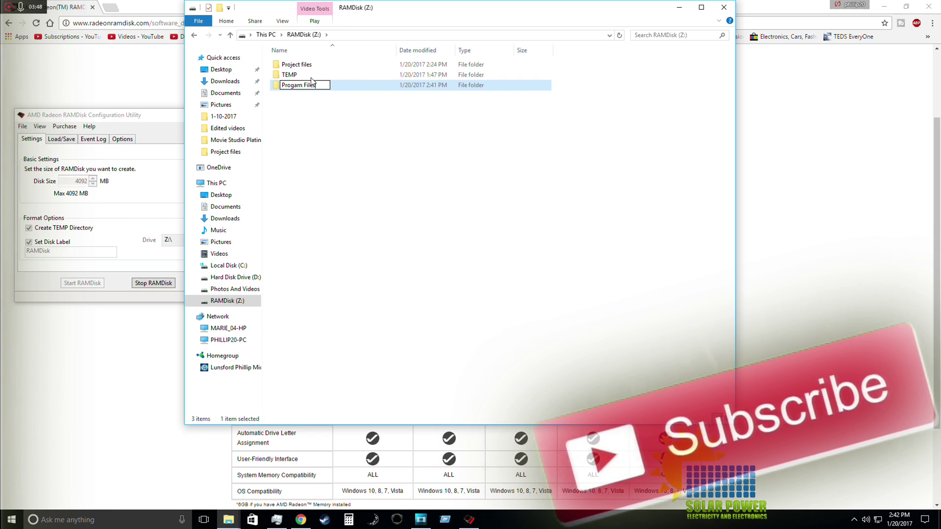
key("Return")
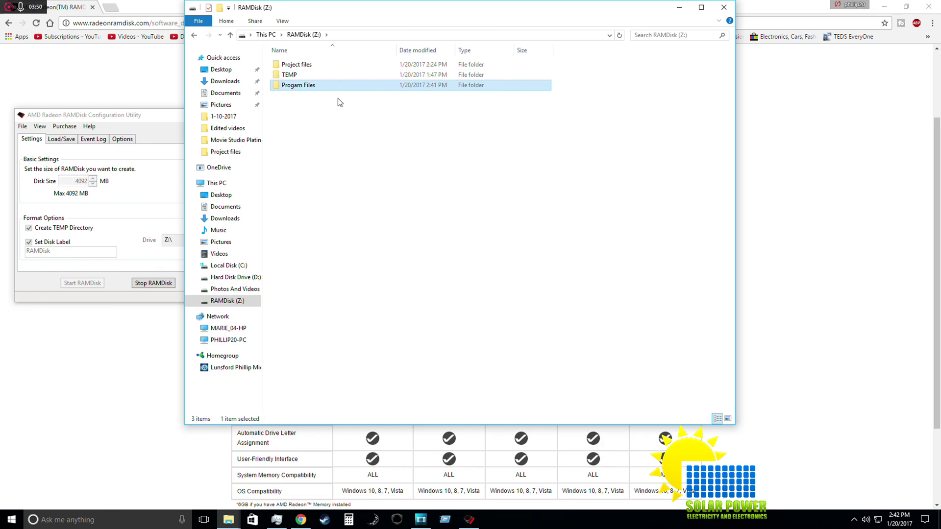
Open the Progam Files folder, then restore and re-maximize the Chrome window
double_click(292, 87)
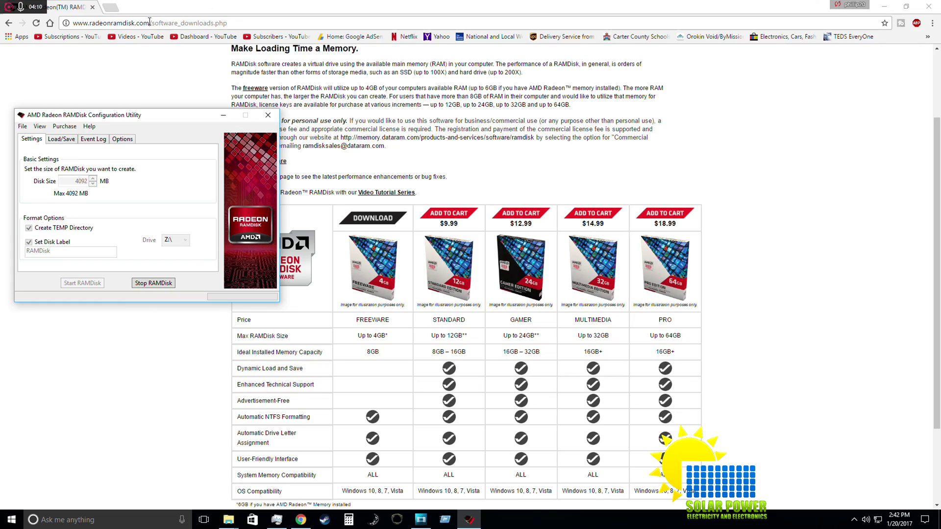
double_click(101, 9)
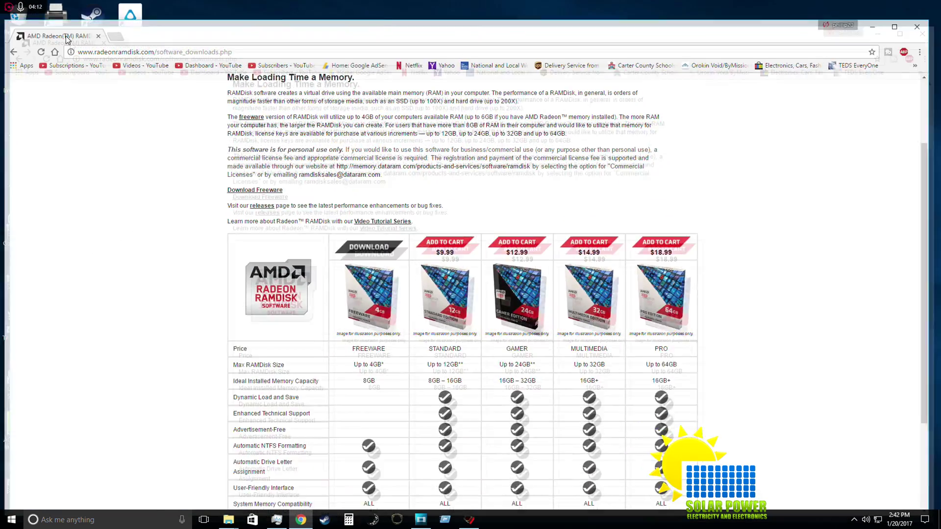
double_click(66, 26)
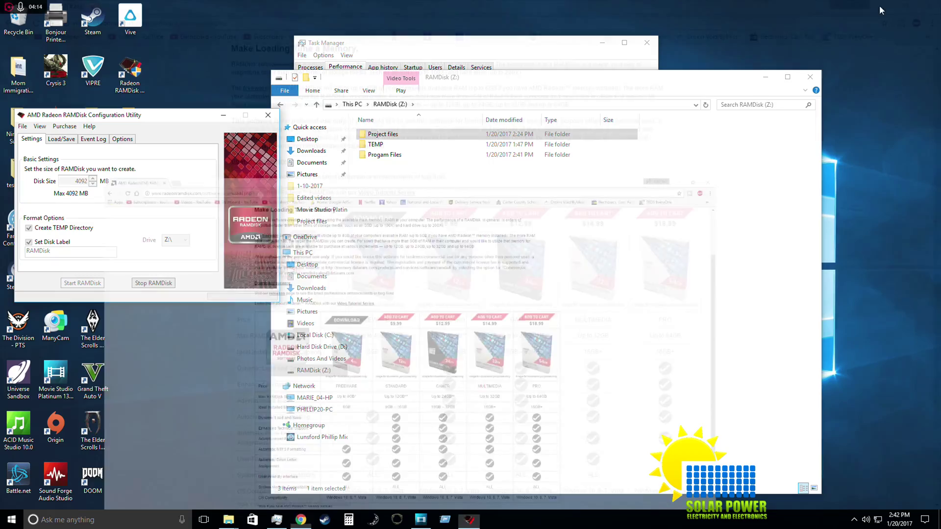